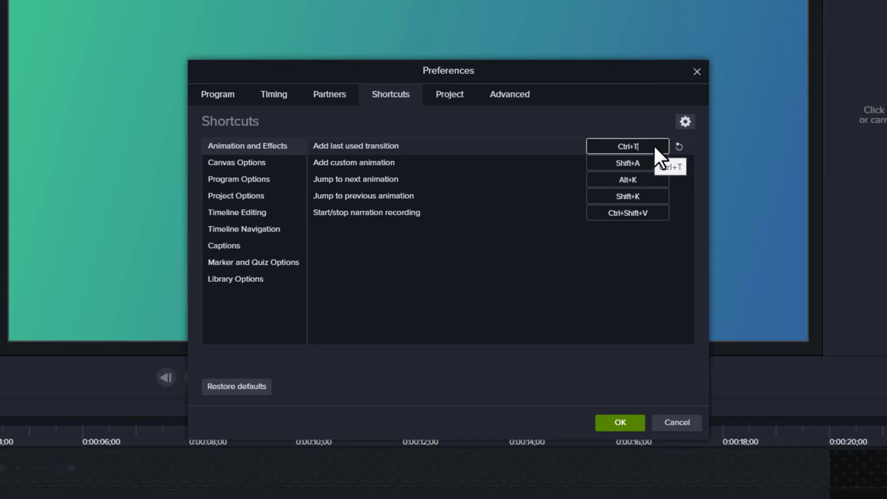
Export the shortcut set as a Camtasia shortcuts file named CtrlT in the 12-14 folder under New in C2020.
left_click(688, 122)
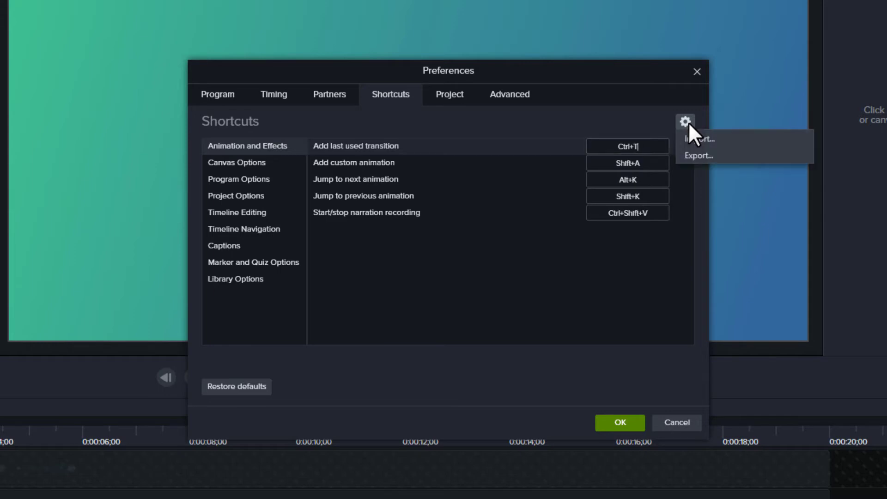
left_click(699, 156)
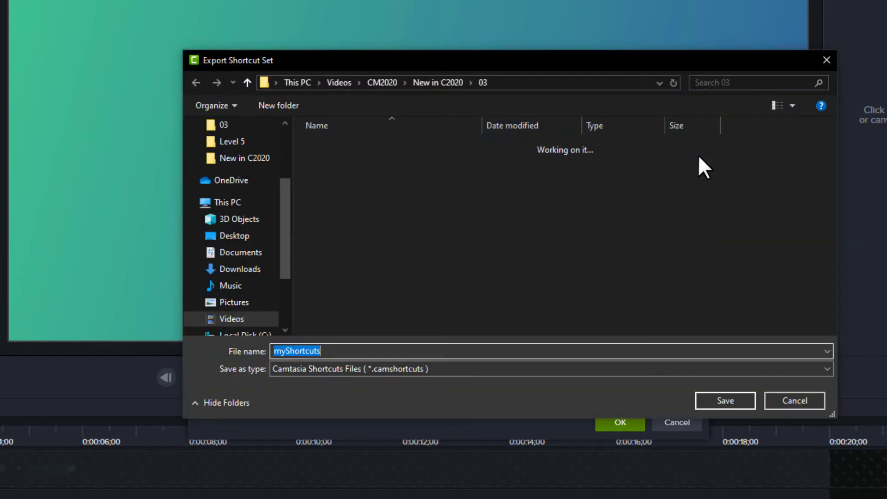
left_click(441, 82)
double_click(324, 307)
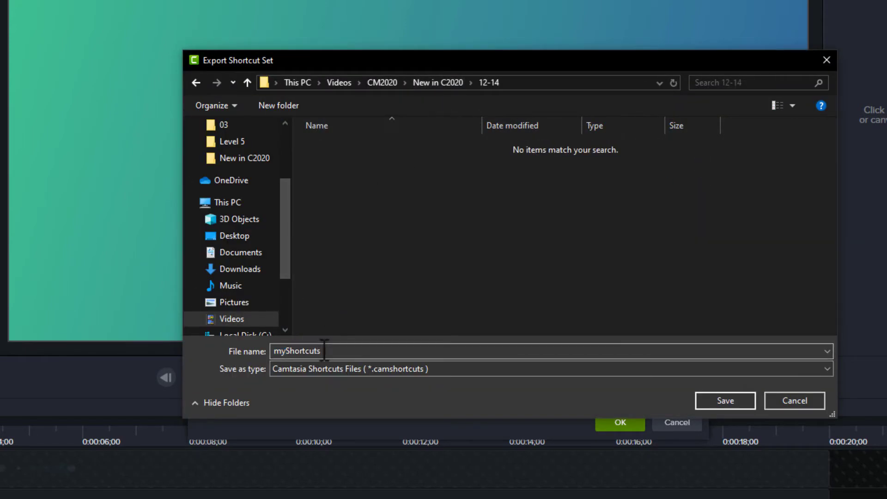
double_click(327, 351)
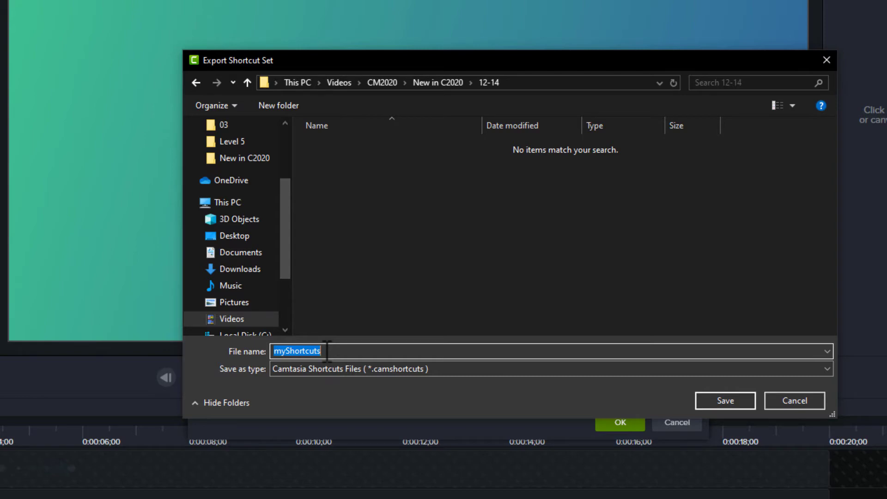
type("CtrlT")
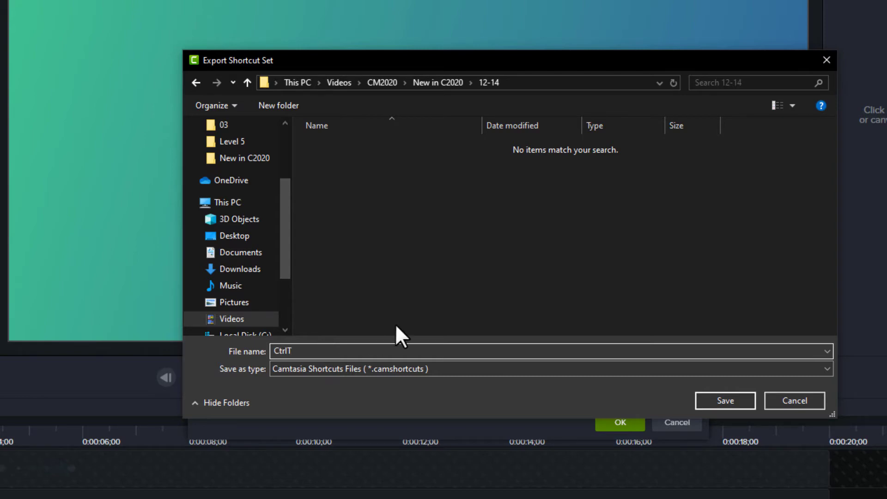
left_click(736, 399)
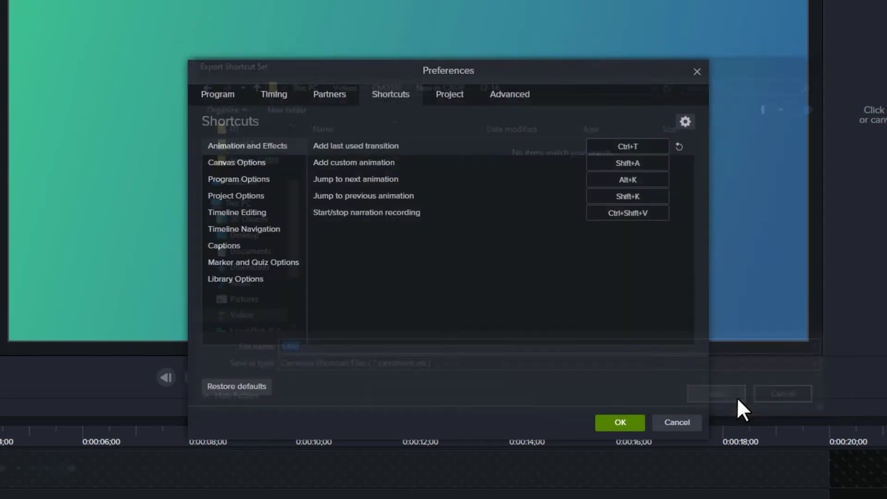
Re-enter Ctrl+T as the shortcut for Add last used transition, and restore the shortcuts to their defaults.
left_click(607, 147)
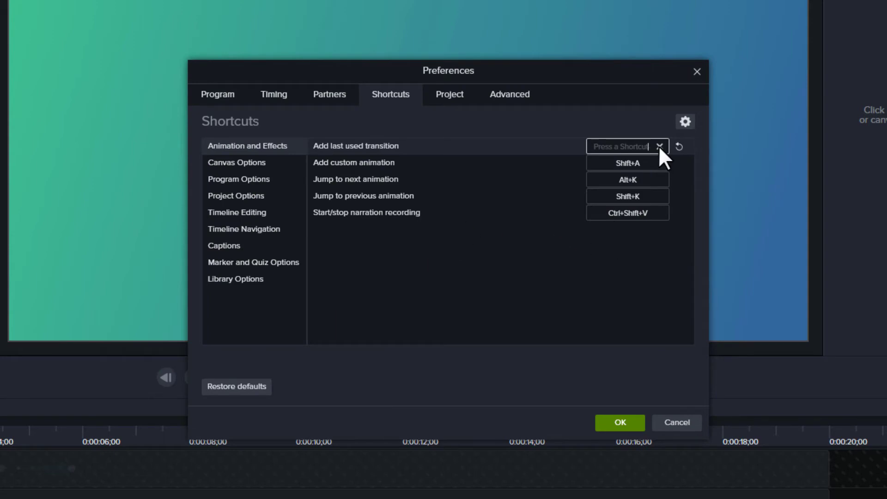
key("ctrl+t")
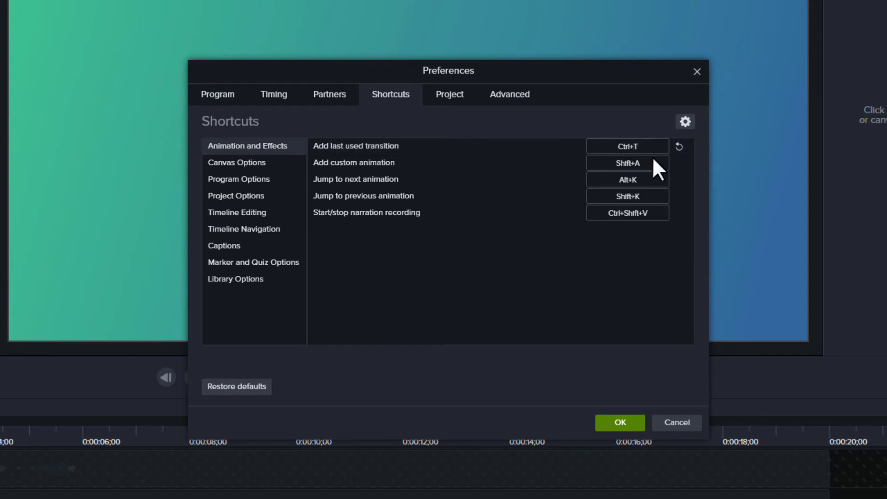
left_click(679, 146)
left_click(238, 389)
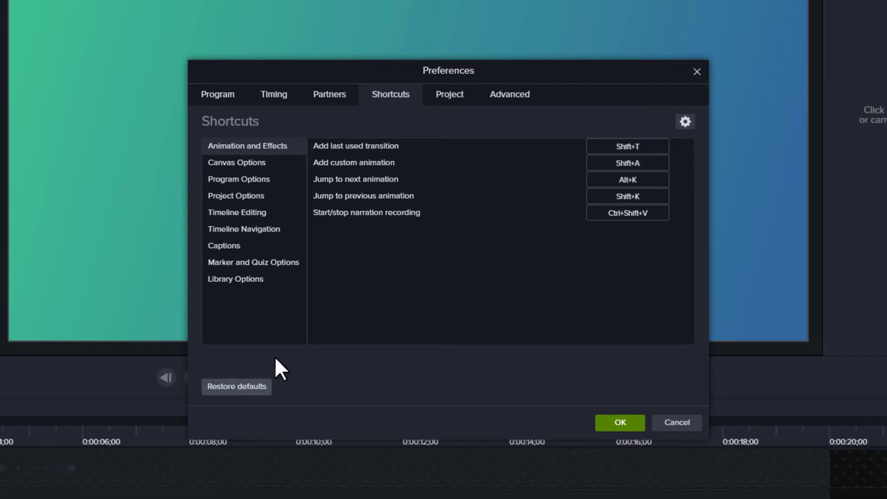
Import the CtrlT shortcut set from the 12-14 folder into the shortcut preferences.
left_click(686, 122)
left_click(698, 140)
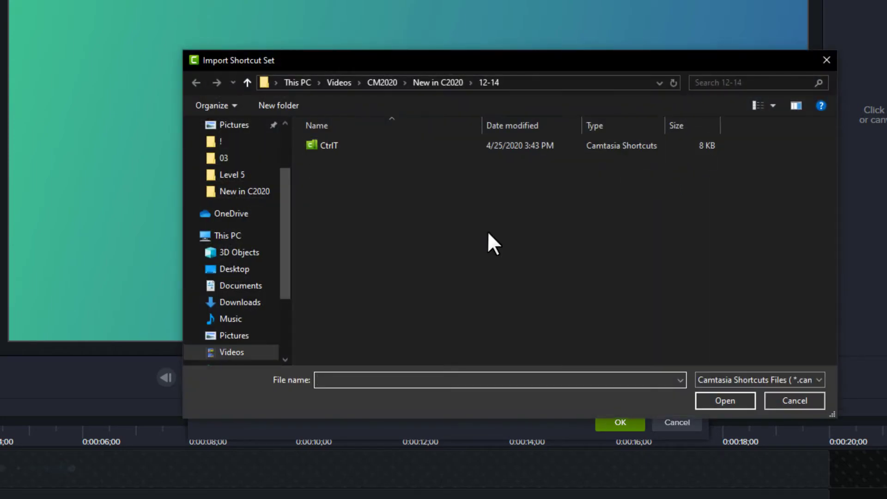
double_click(330, 147)
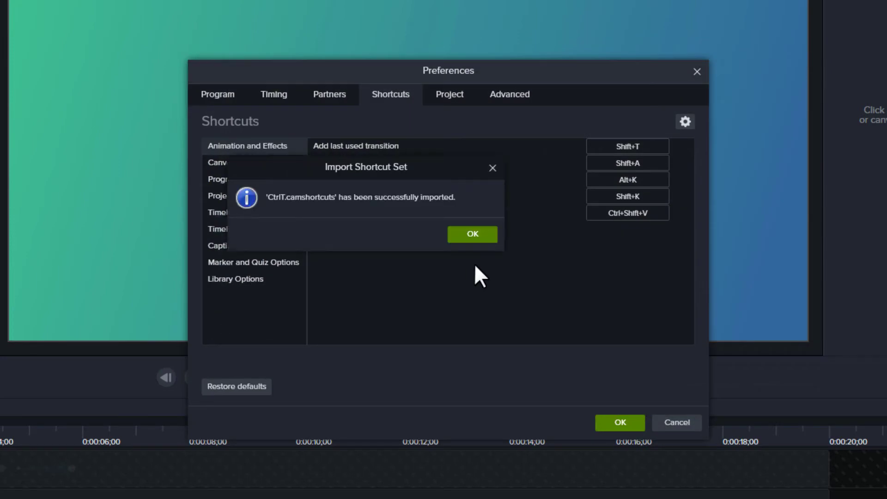
left_click(473, 234)
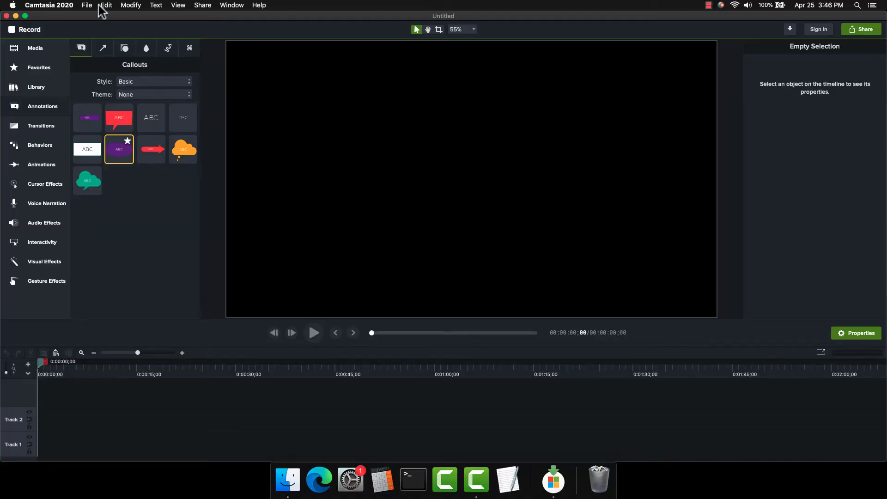
Switch to Camtasia 2020 on the Mac and show its keyboard shortcut preferences.
left_click(74, 7)
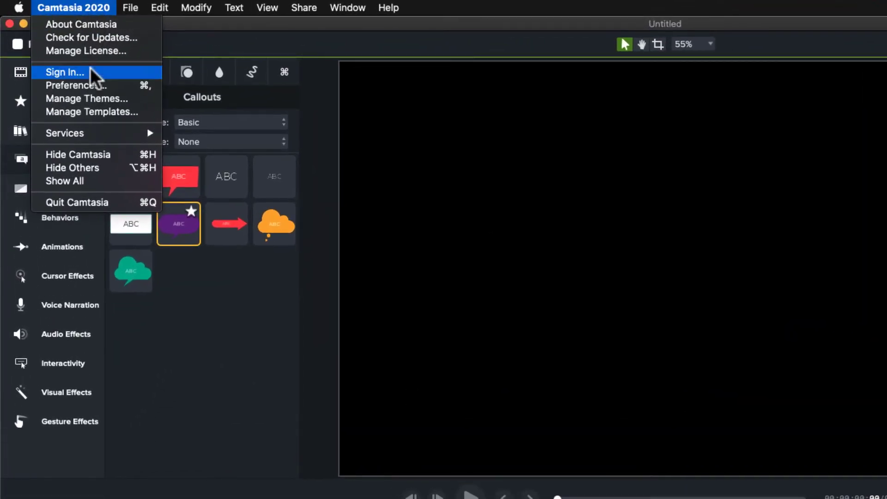
left_click(97, 87)
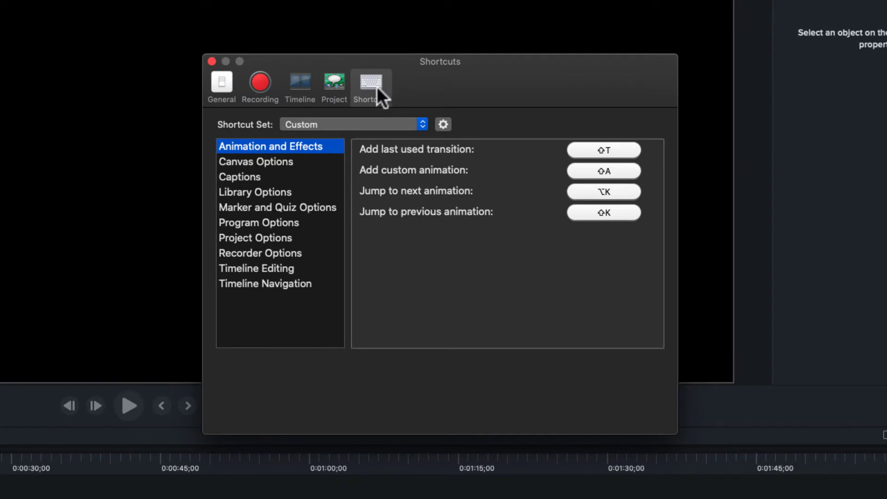
left_click(234, 85)
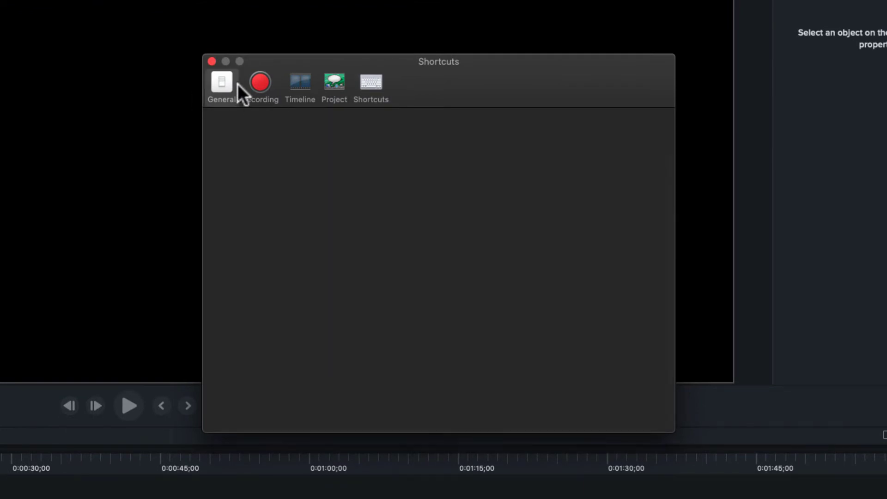
left_click(367, 90)
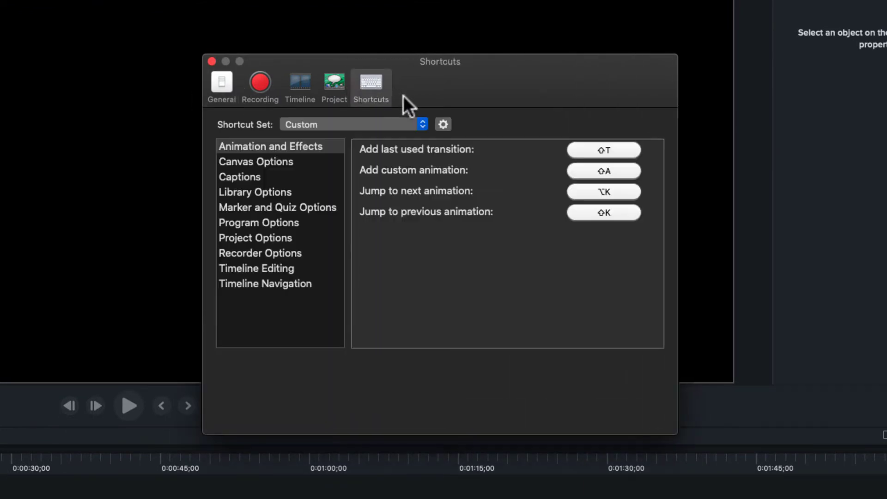
Examine the management options for the Custom shortcut set and the list of available shortcut sets.
left_click(444, 125)
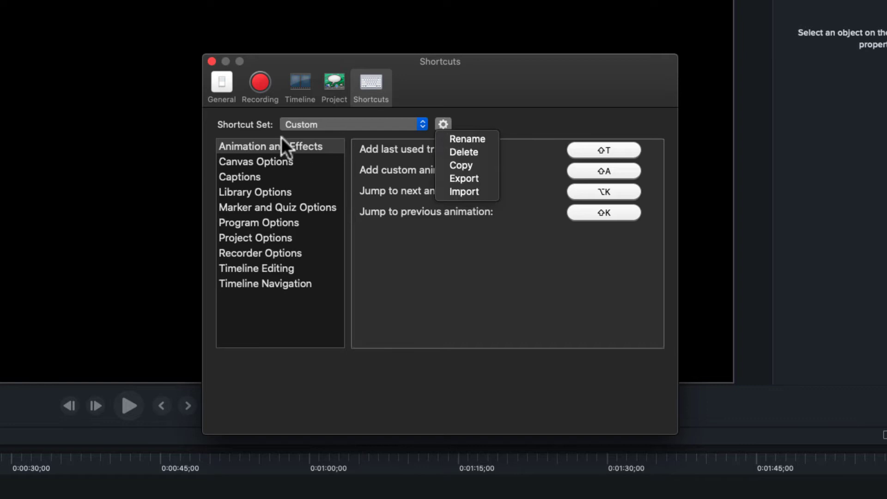
left_click(336, 128)
left_click(337, 126)
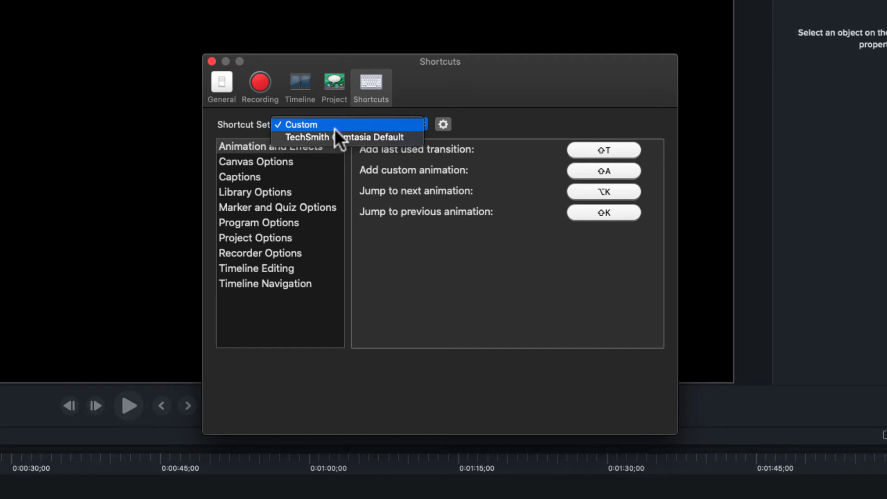
left_click(447, 129)
left_click(443, 125)
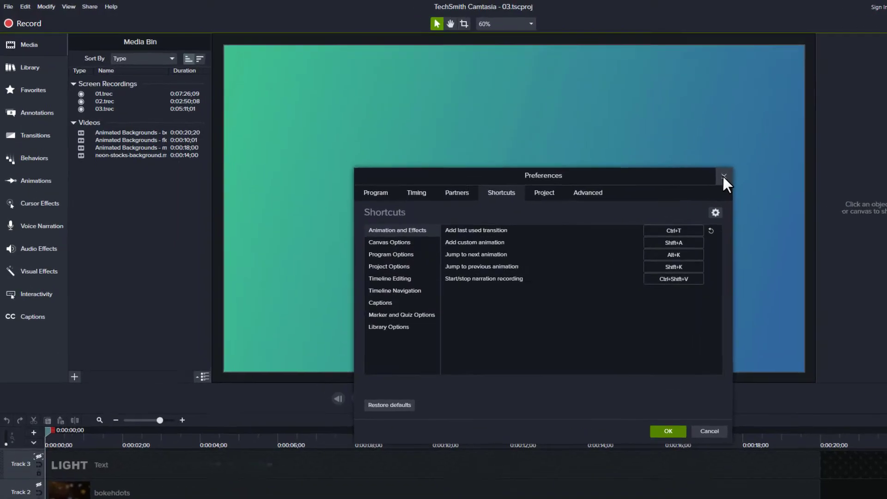
Close the Windows preferences and review the Cam Answers theme's fonts and management options in the Theme Manager.
key("Escape")
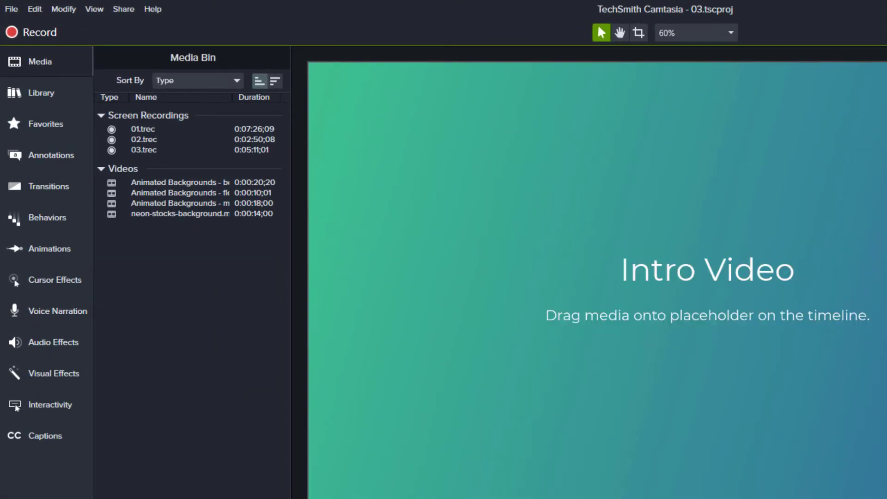
left_click(11, 9)
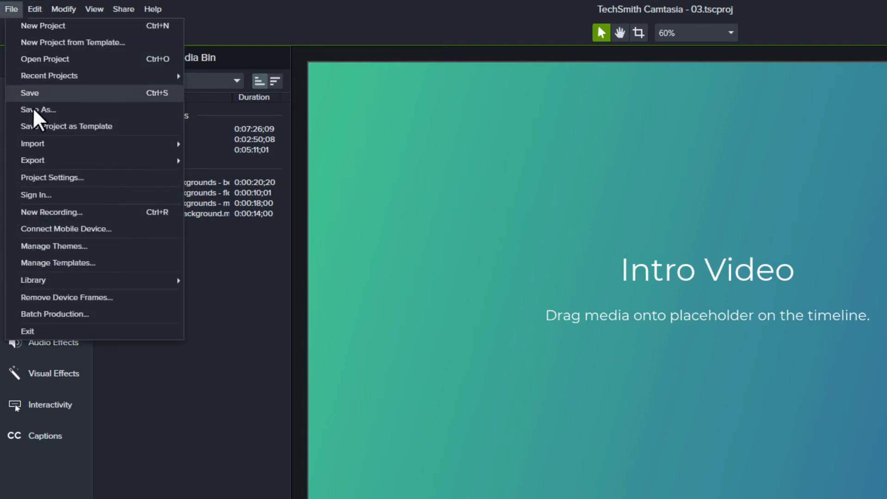
left_click(76, 245)
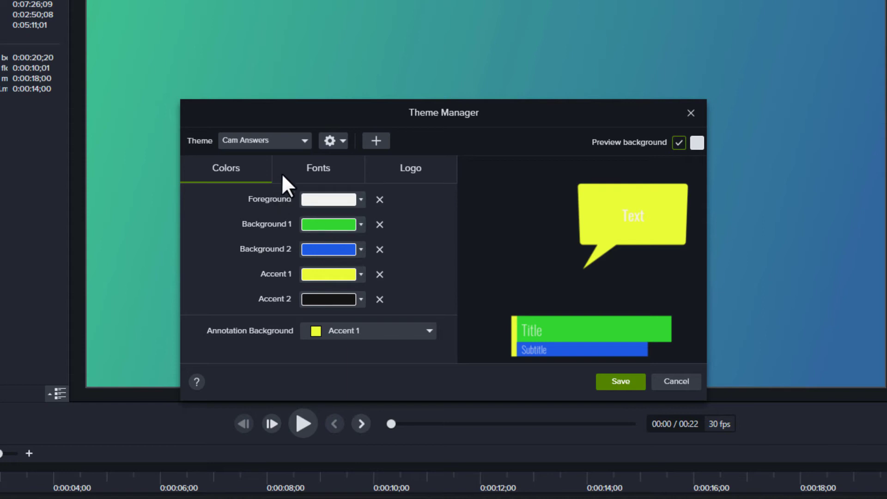
left_click(318, 168)
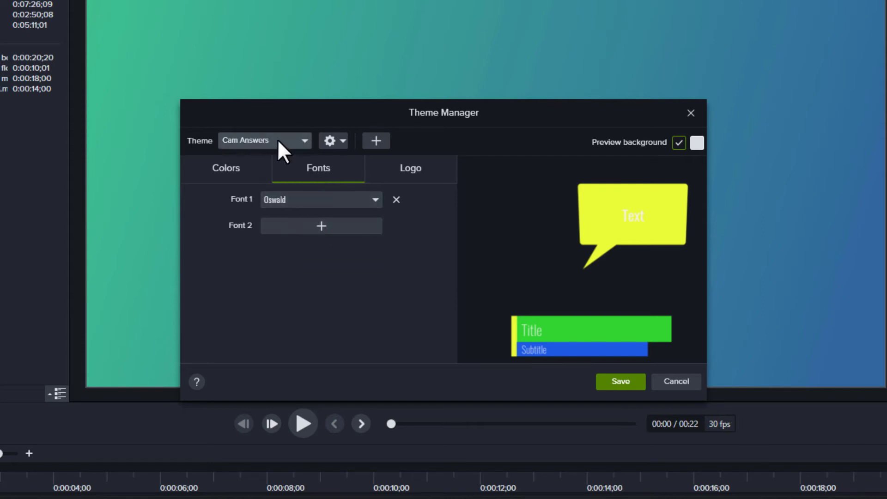
left_click(341, 141)
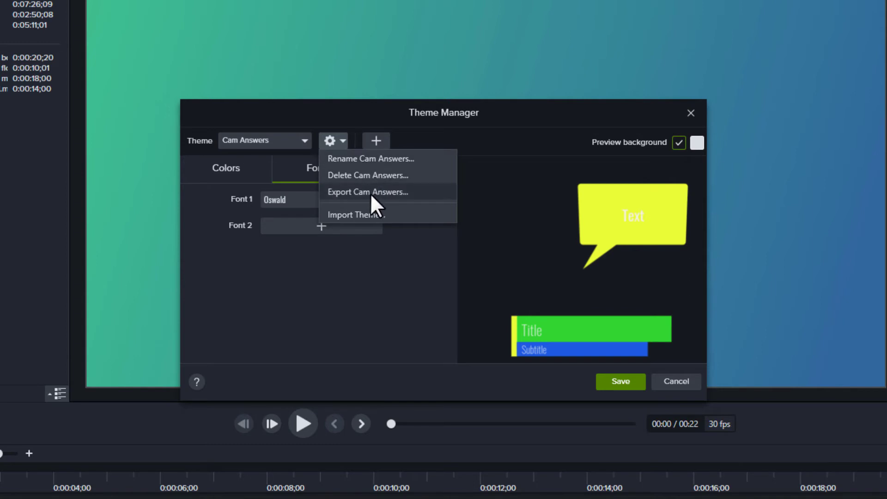
left_click(372, 254)
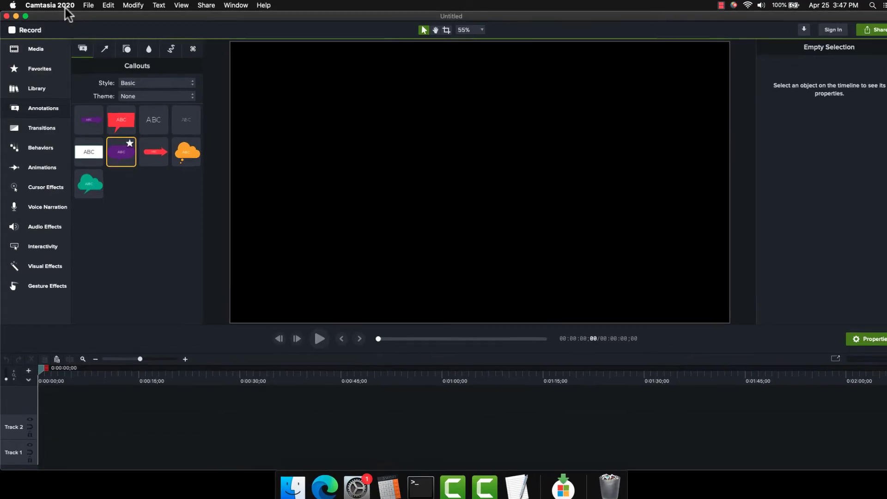
Review the CamMastery1 theme's fonts and colors in the Theme Manager of Camtasia on the Mac.
left_click(65, 7)
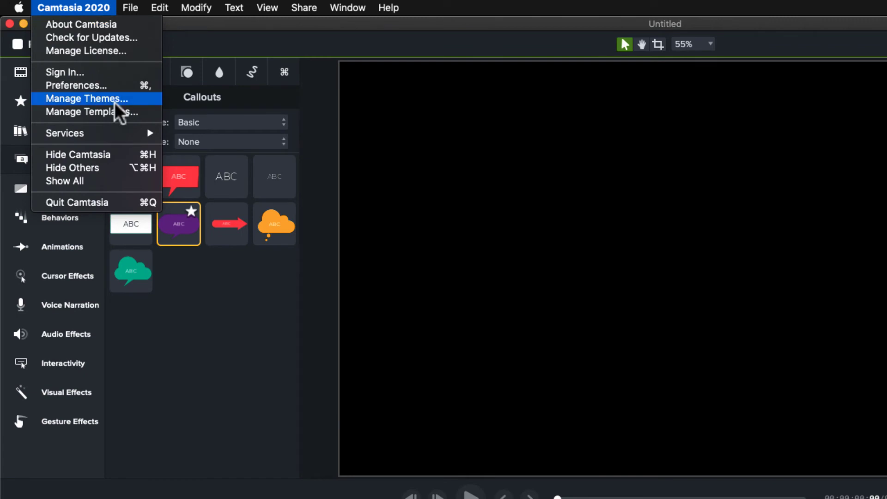
left_click(113, 99)
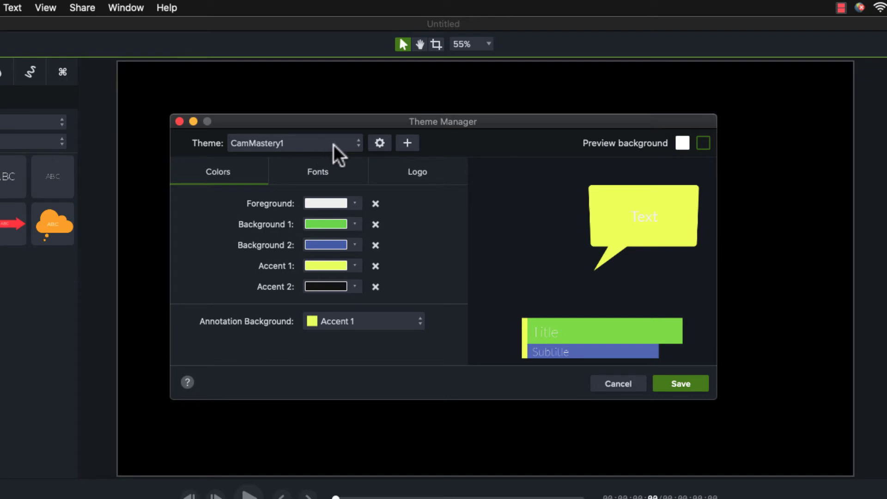
left_click(322, 144)
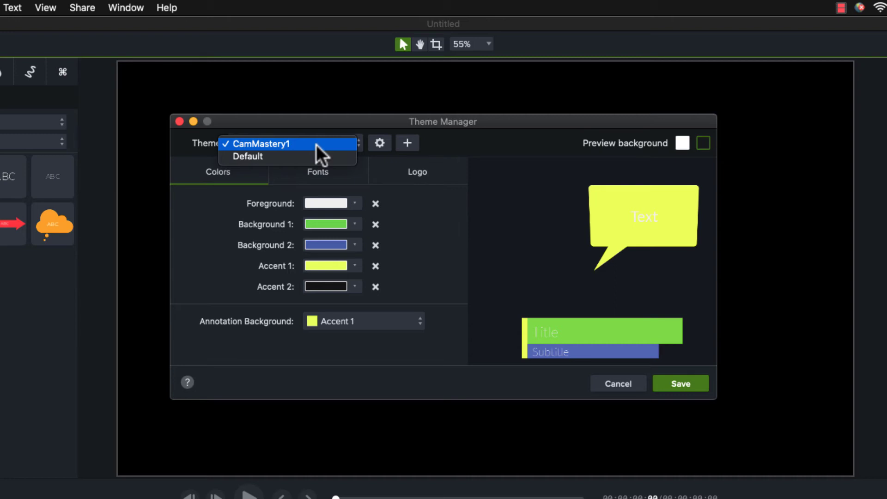
left_click(316, 144)
left_click(335, 170)
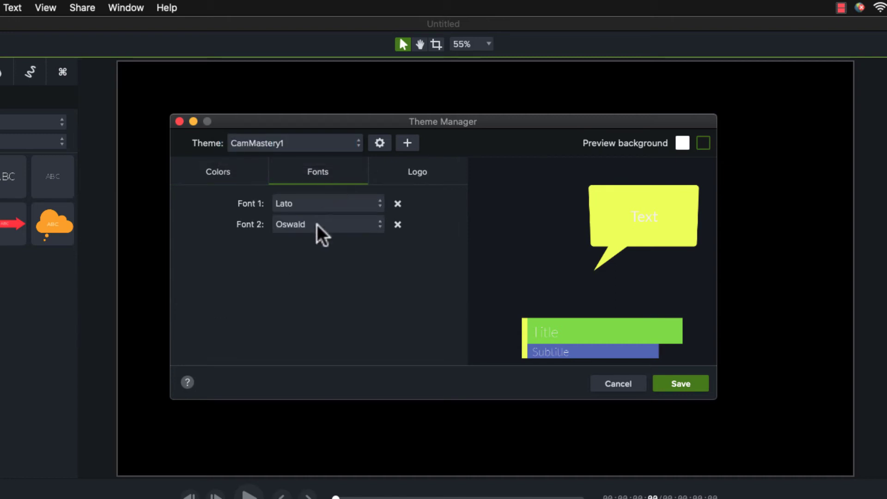
left_click(225, 175)
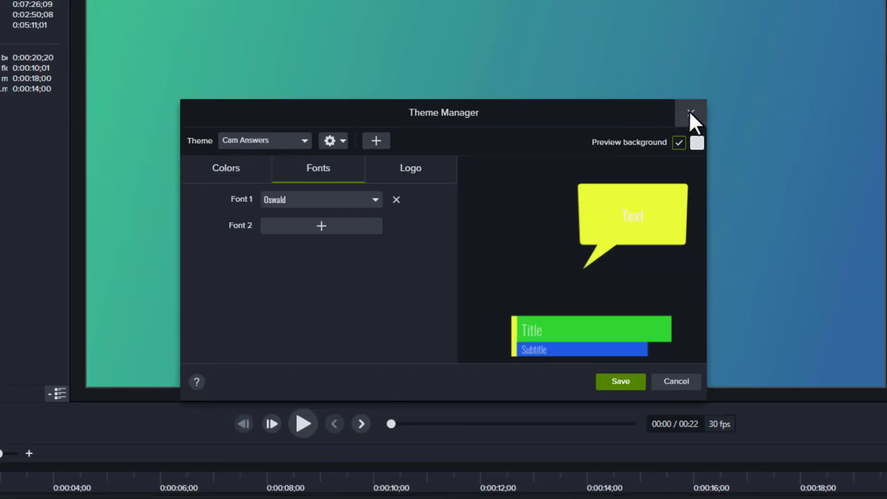
Close the Windows Theme Manager without saving and show the favorites of all types.
left_click(689, 112)
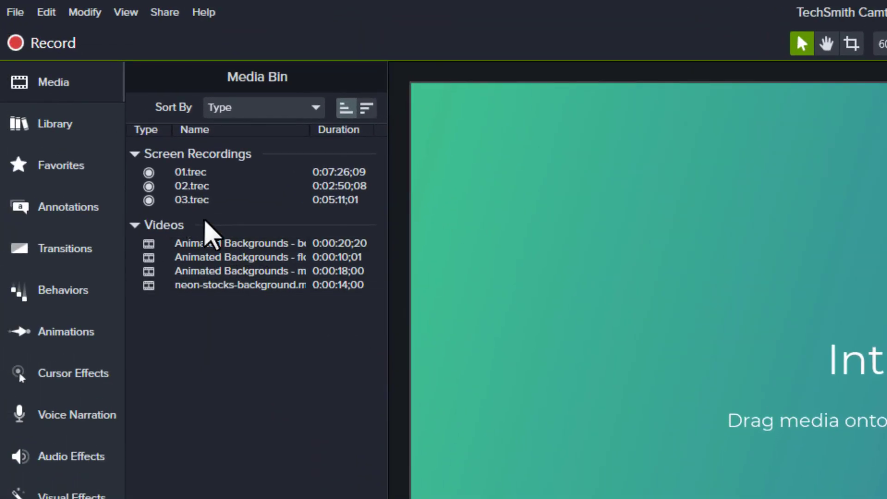
left_click(73, 167)
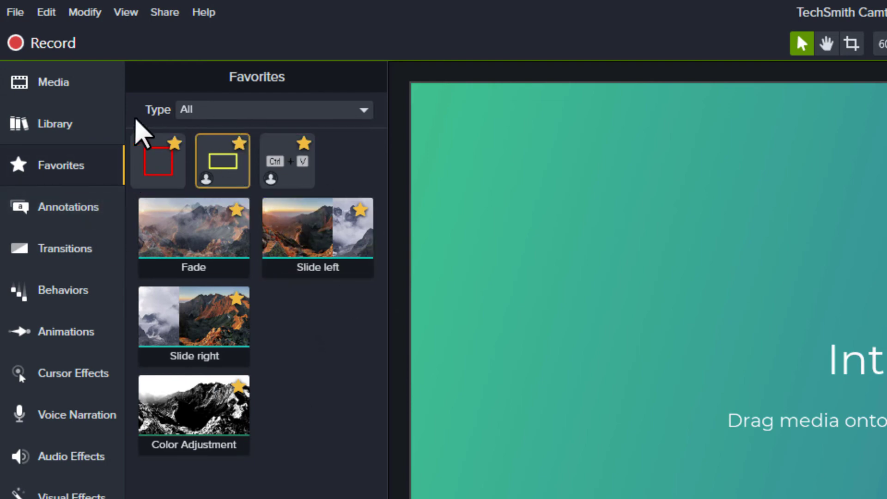
Start a Camtasia package export that includes the Contract template and the Cam Answers and CamMastery1 themes.
left_click(16, 13)
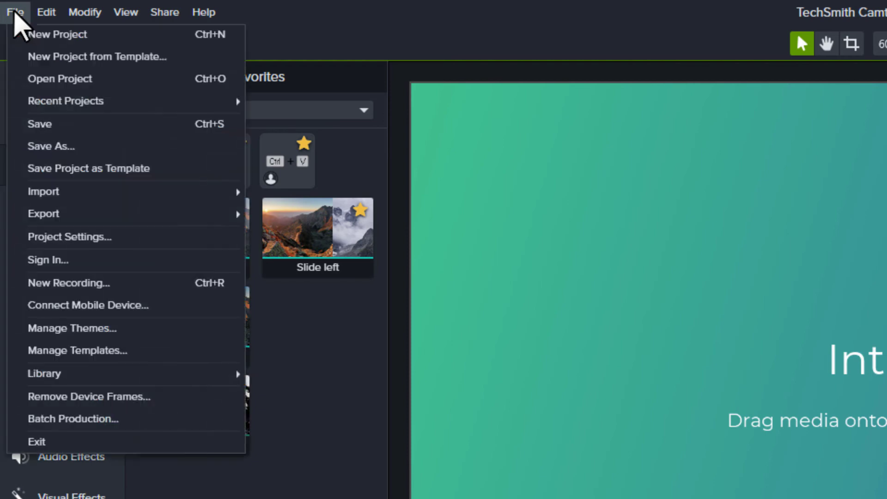
mouse_move(243, 213)
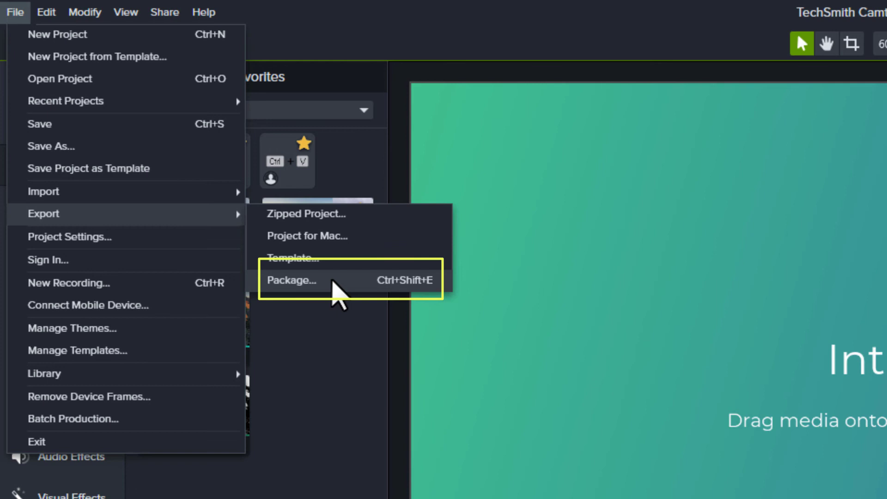
left_click(335, 293)
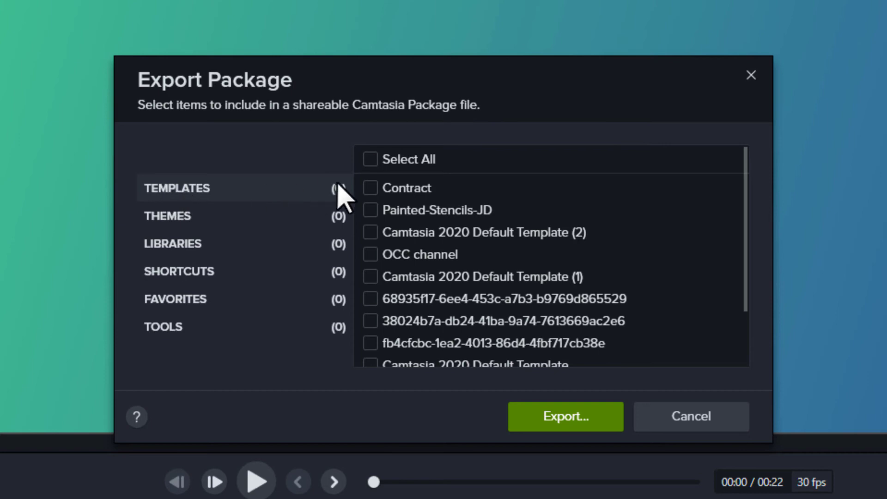
left_click(374, 190)
left_click(224, 221)
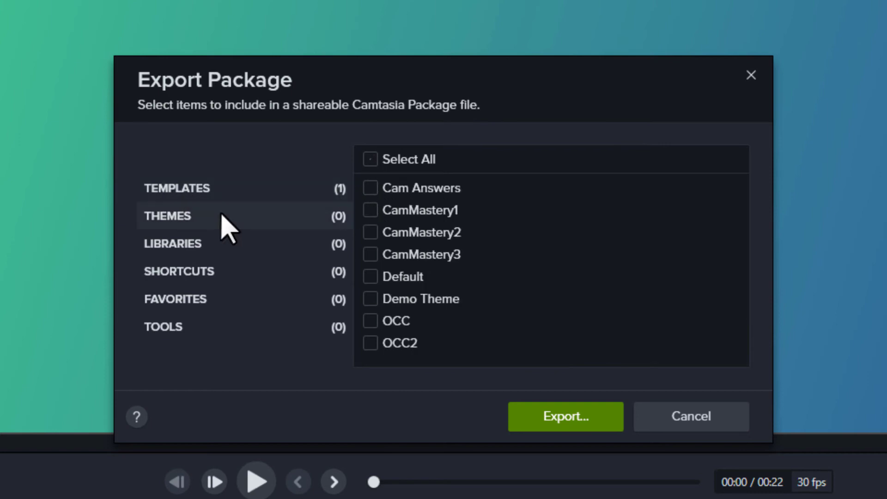
left_click(371, 188)
left_click(370, 210)
Include the VA Sample library and My Favorites in the package, leaving My Shortcuts out.
left_click(246, 247)
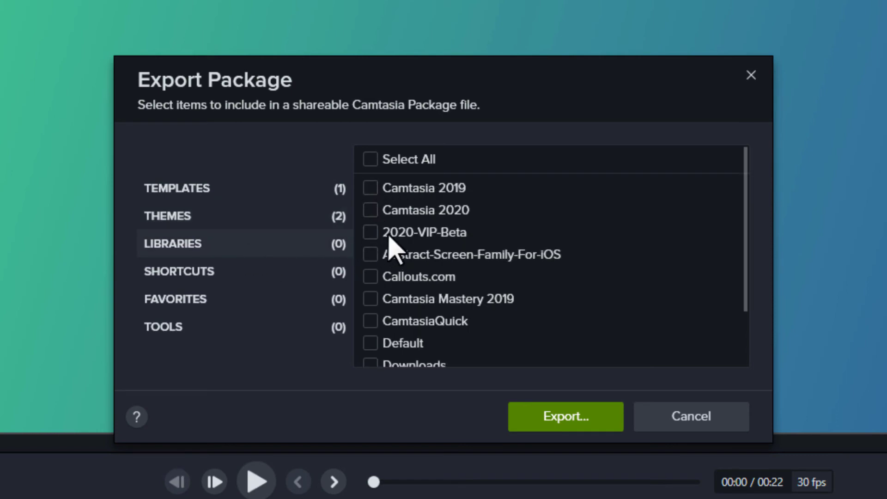
scroll(416, 249, "down", 3)
left_click(371, 359)
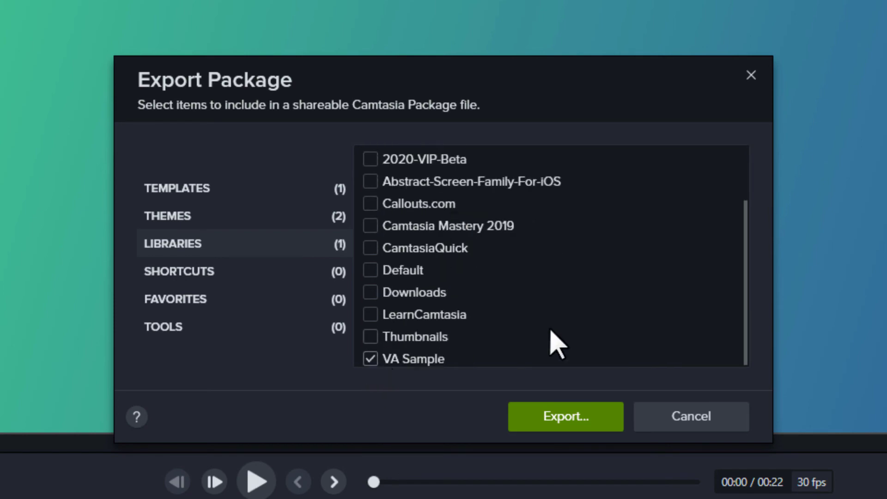
left_click(227, 272)
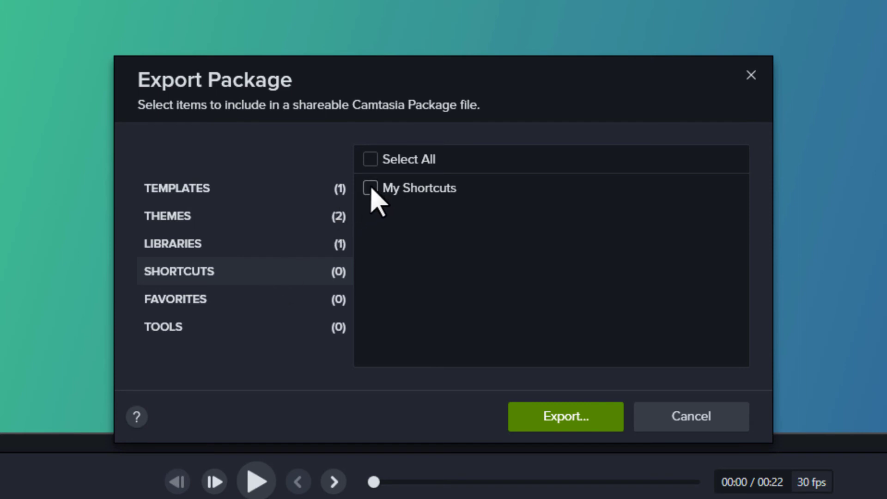
left_click(206, 299)
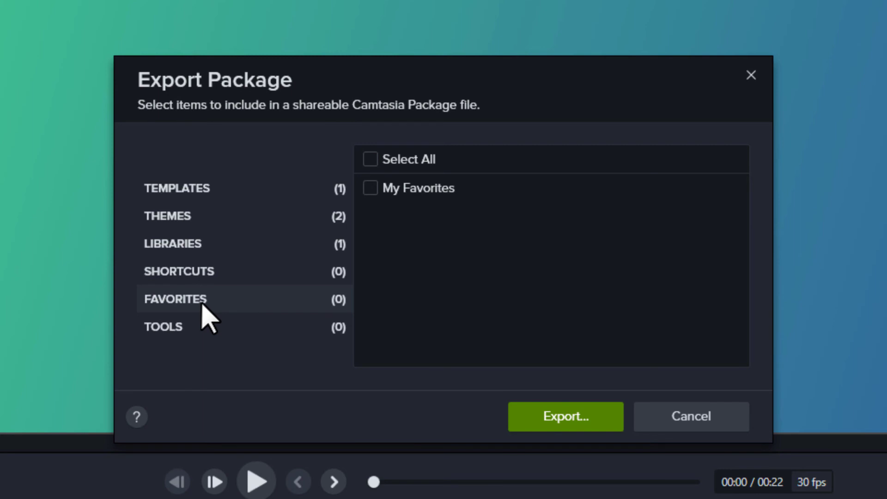
left_click(370, 188)
Export the package to the 12-14 folder as RonsExport.
left_click(575, 417)
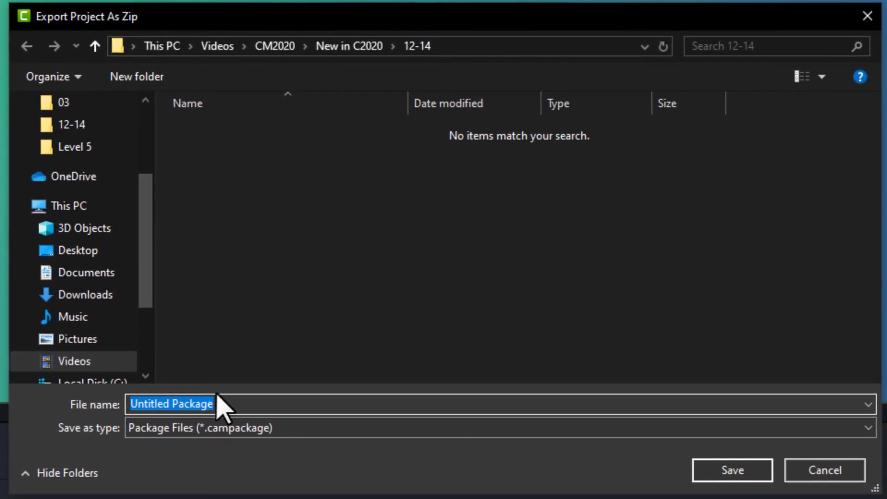
type("Rons")
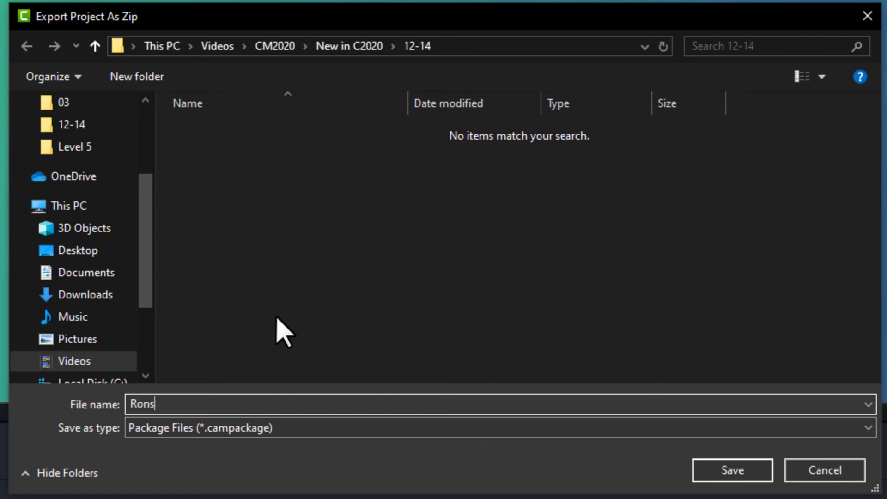
type("Export")
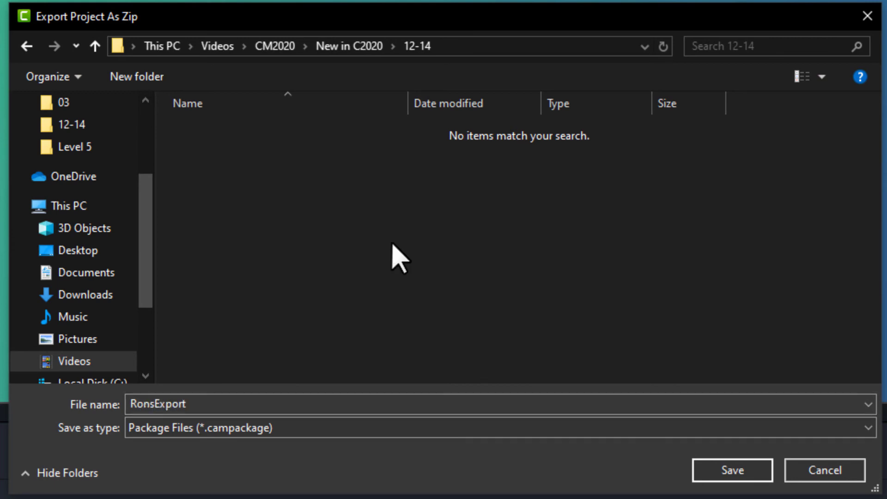
left_click(731, 470)
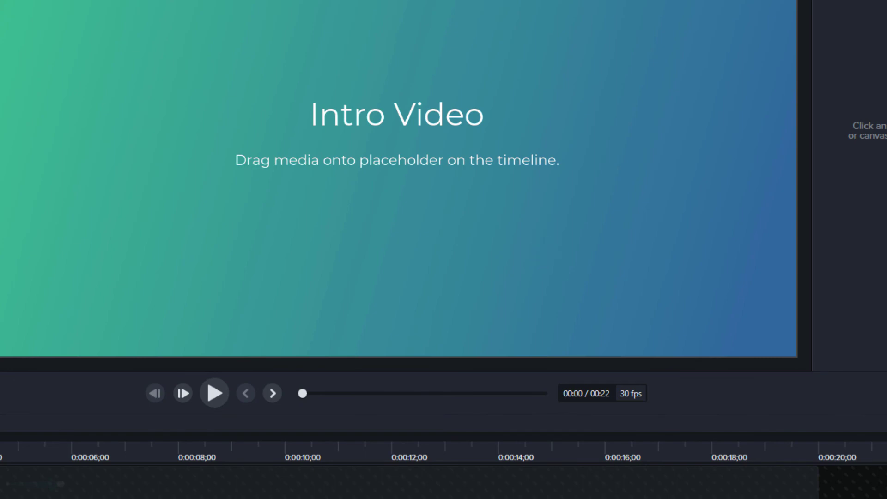
Switch to Camtasia 2020 on the Mac, close its Theme Manager and start a package export.
left_click_drag(747, 60, 200, 6)
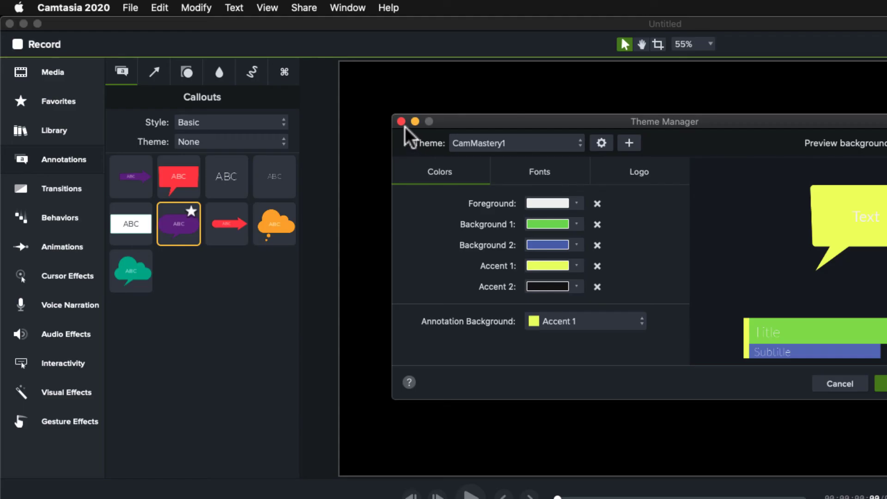
left_click(402, 121)
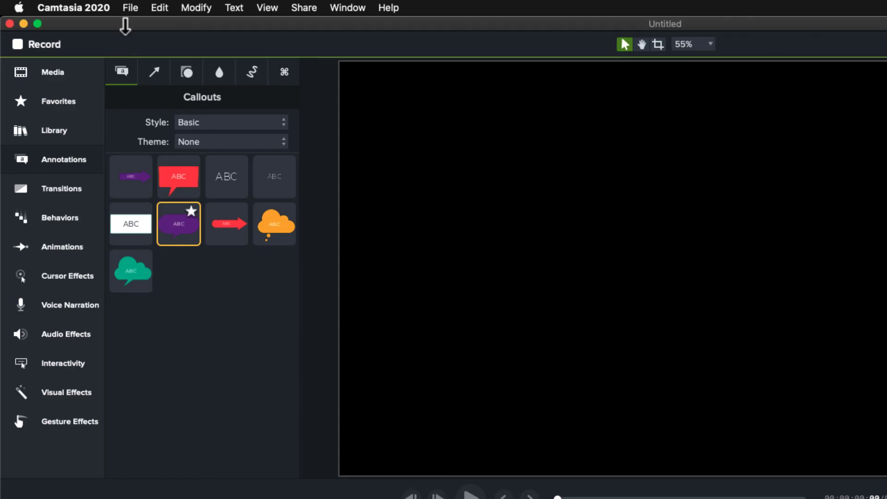
left_click(130, 8)
mouse_move(157, 175)
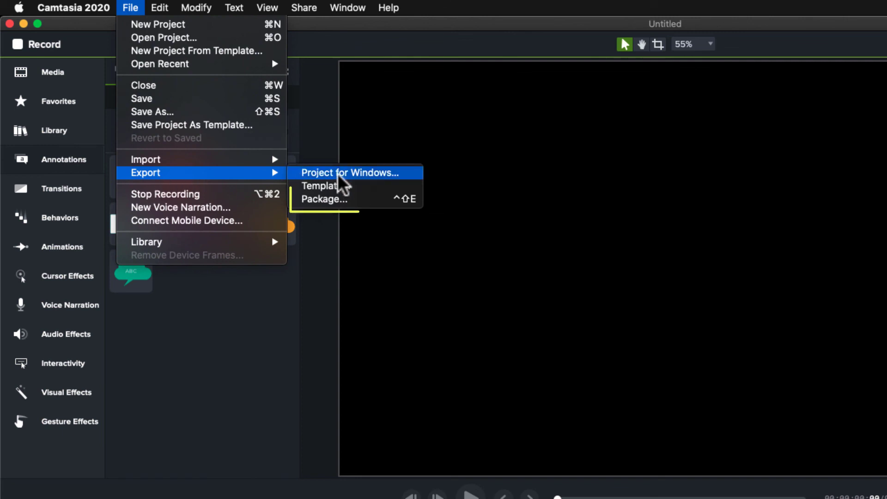
left_click(344, 198)
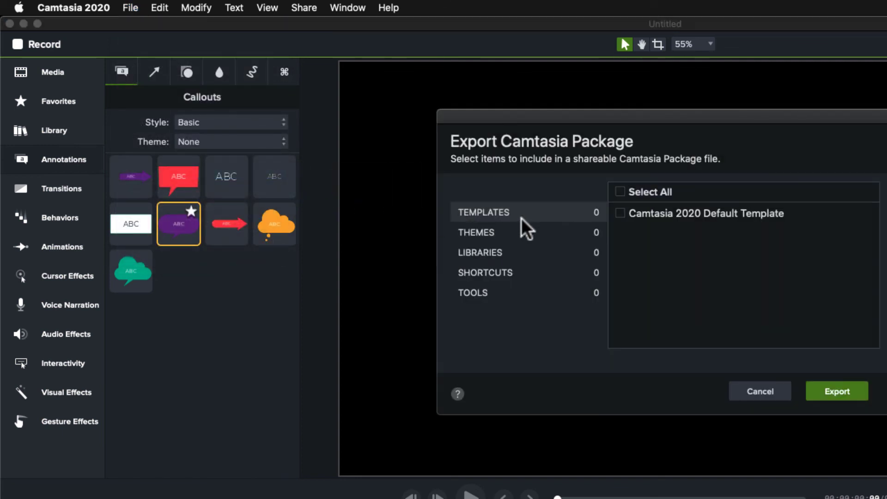
Select the Camtasia 2020 Default Template, the CamMastery1 theme and the Custom shortcuts for the package, and cancel the export.
left_click(620, 213)
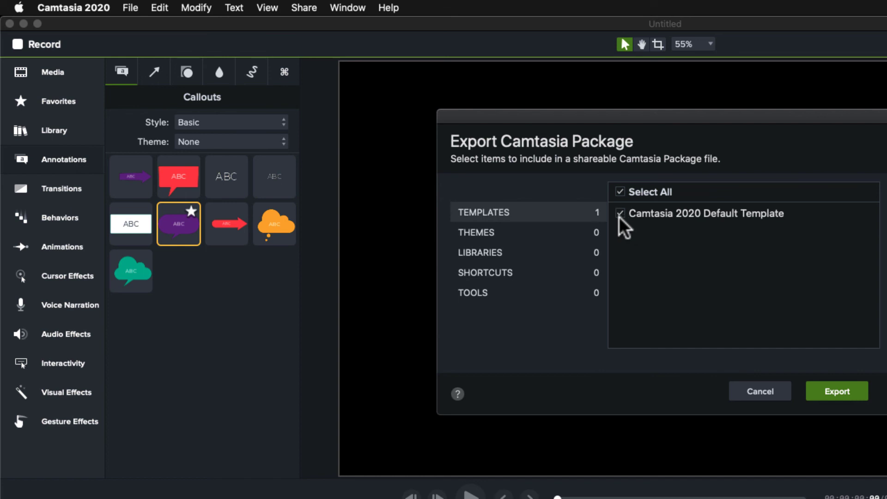
left_click(489, 239)
left_click(620, 213)
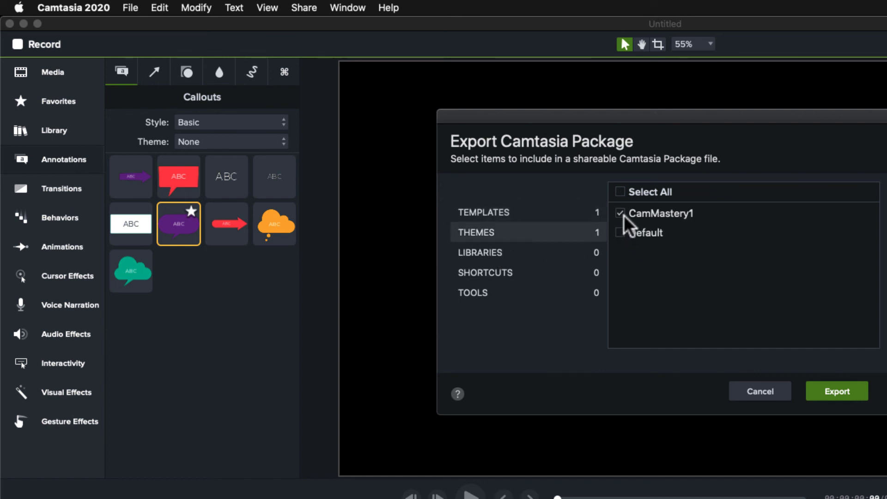
left_click(500, 272)
left_click(620, 214)
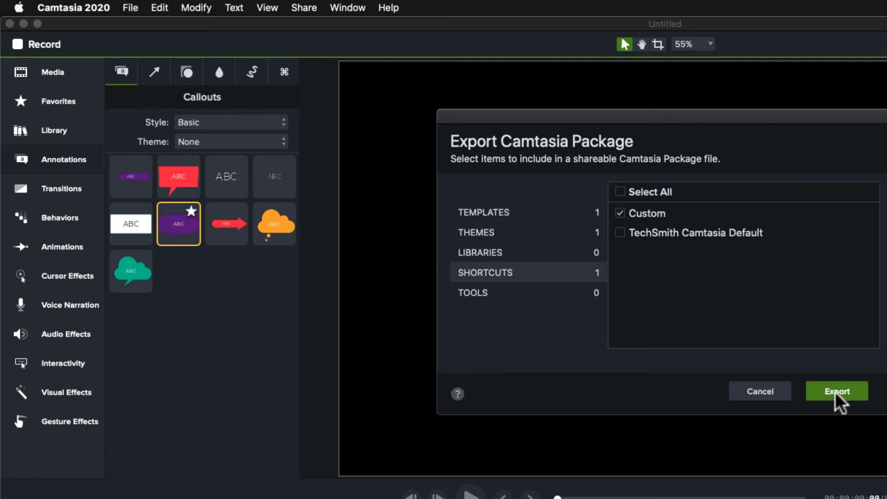
left_click(760, 391)
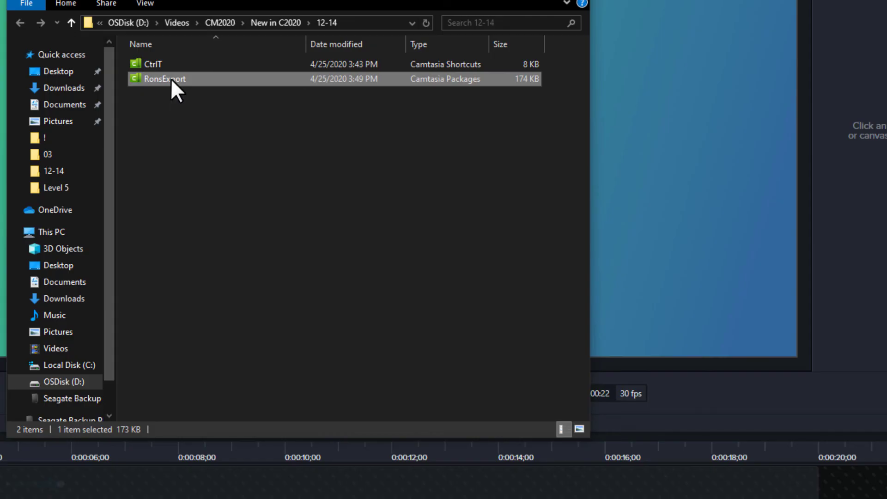
Import the RonsExport package from the 12-14 folder into Camtasia on Windows.
double_click(171, 79)
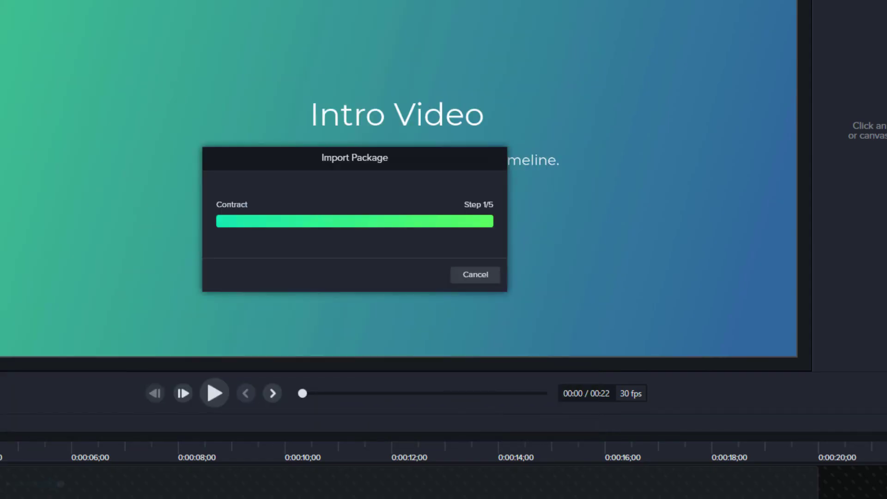